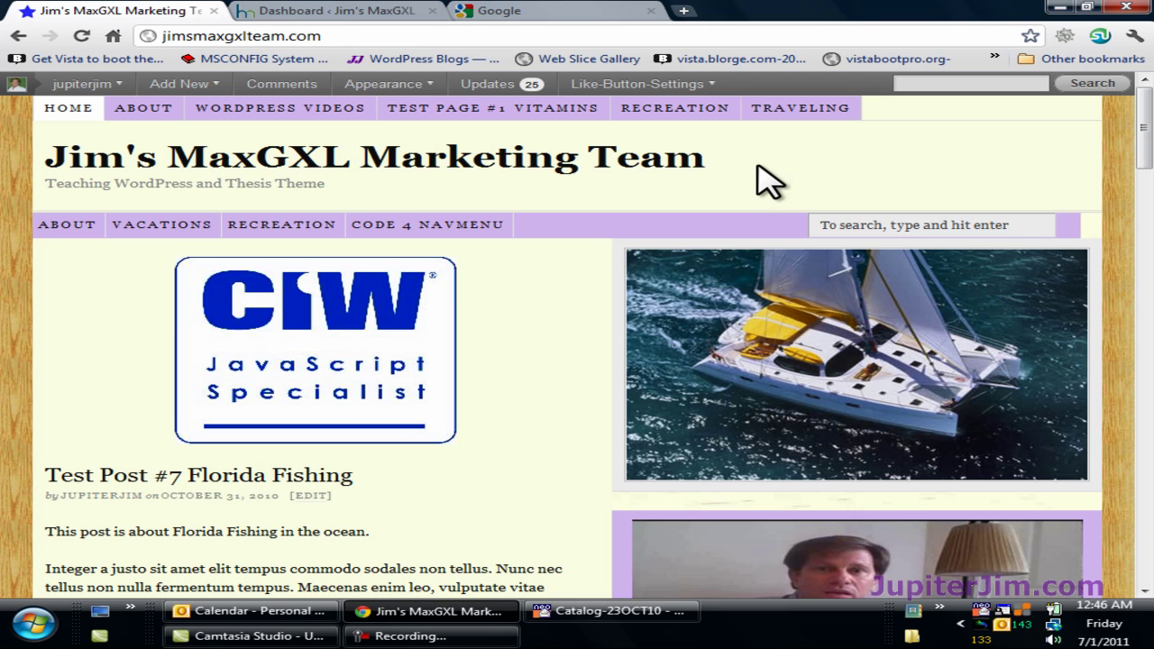
Step: Switch to the 'Dashboard - Jim's MaxGXL' browser tab showing the WordPress admin
left_click(300, 11)
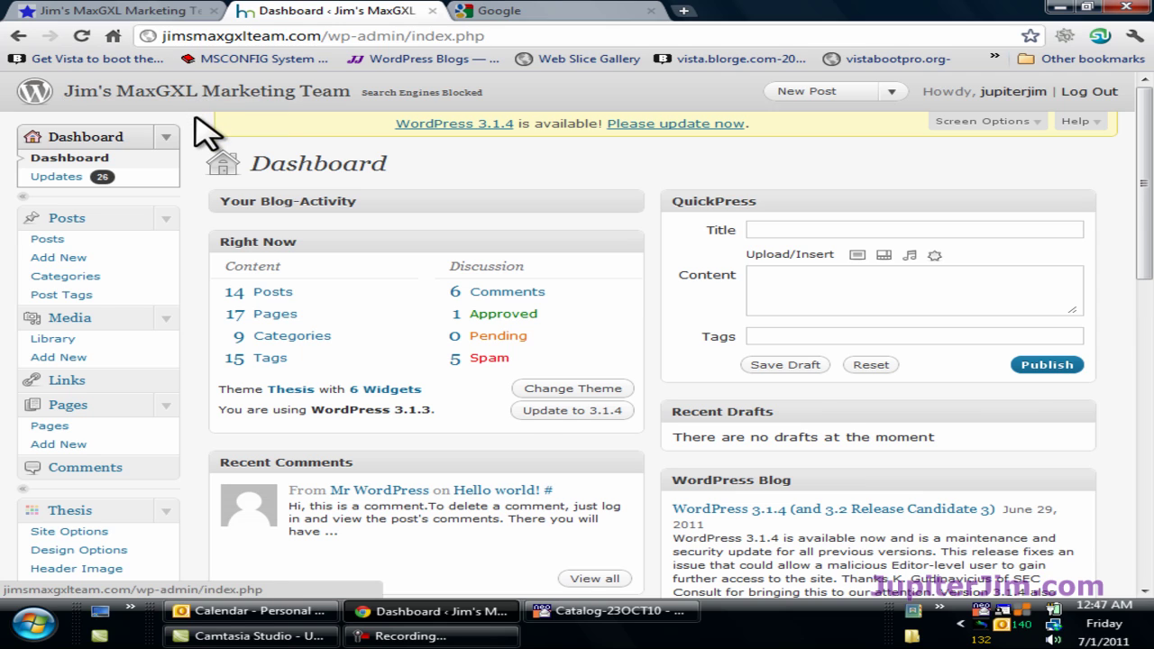
Step: Expand the BWP GXS plugin menu in the WordPress admin sidebar
scroll(201, 258, "down", 3)
scroll(193, 265, "down", 6)
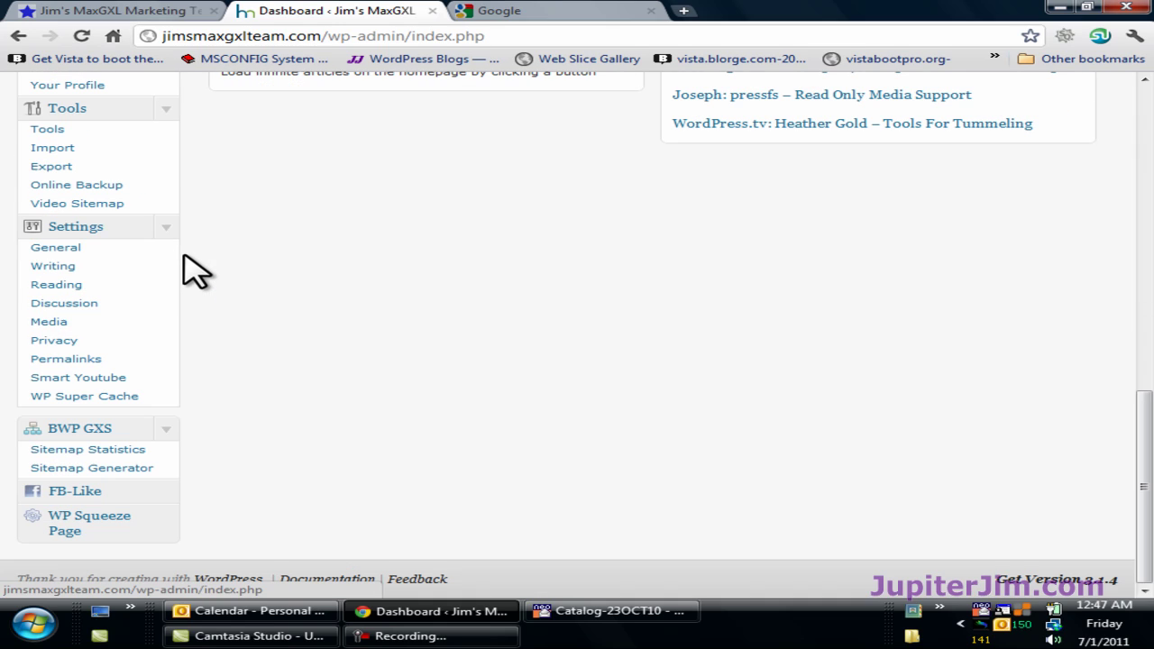
scroll(165, 439, "up", 1)
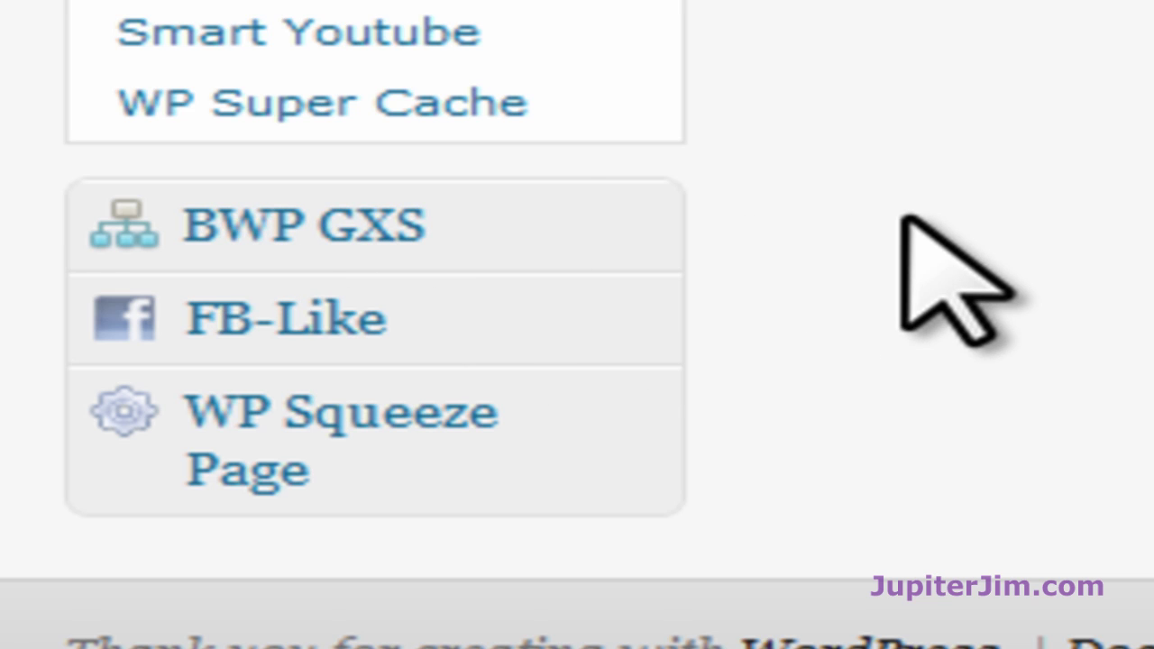
left_click(631, 227)
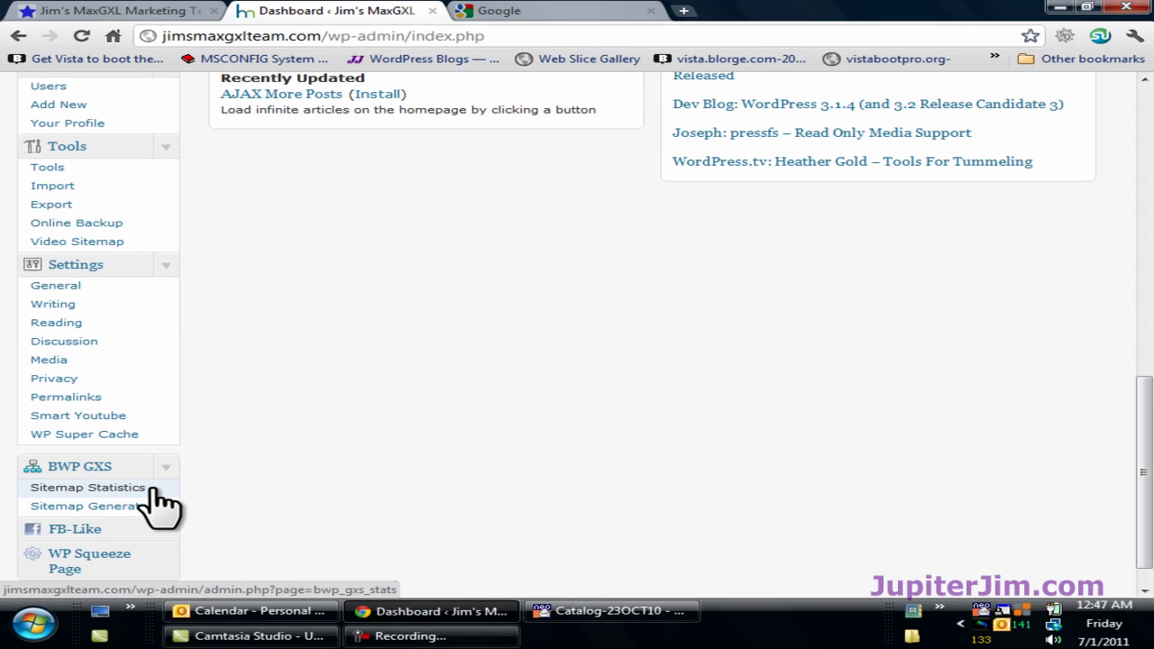
Step: Open BWP GXS Sitemap Statistics and open the sitemapindex from 'Your sitemaps' in a new tab
left_click(153, 492)
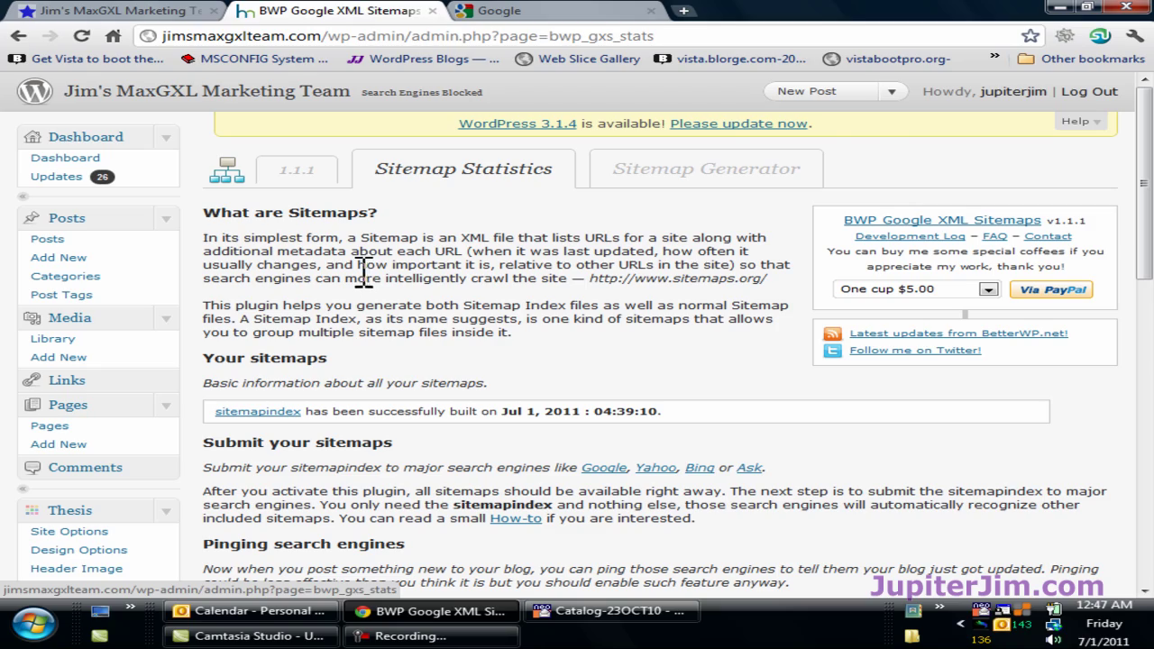
scroll(347, 266, "down", 4)
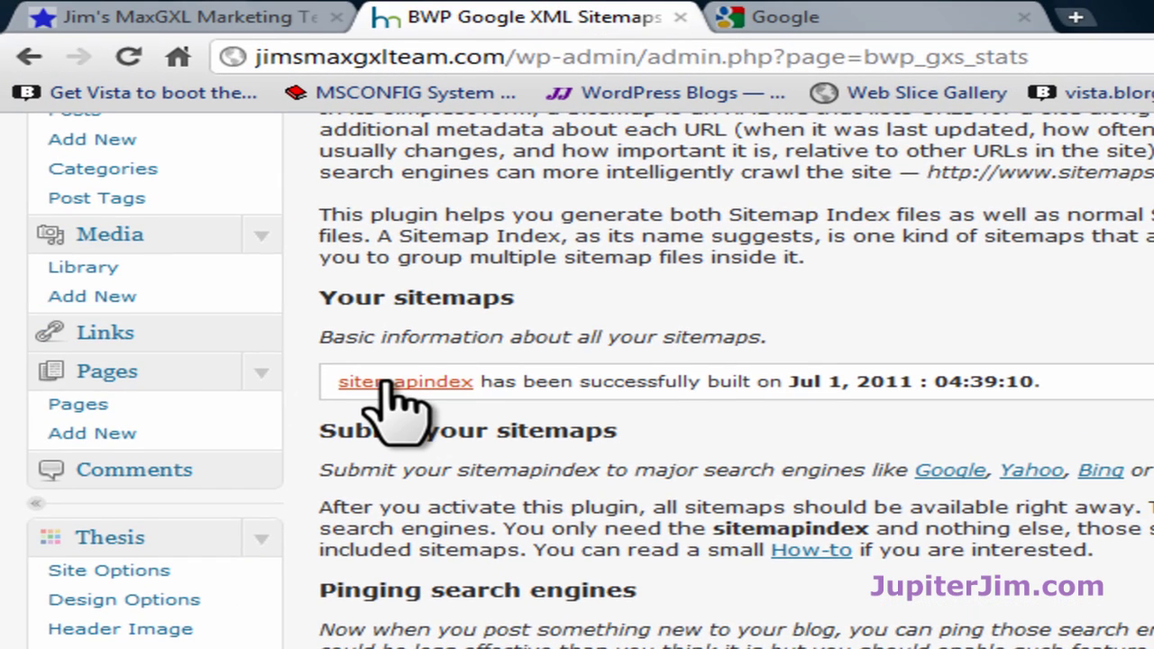
left_click(212, 237)
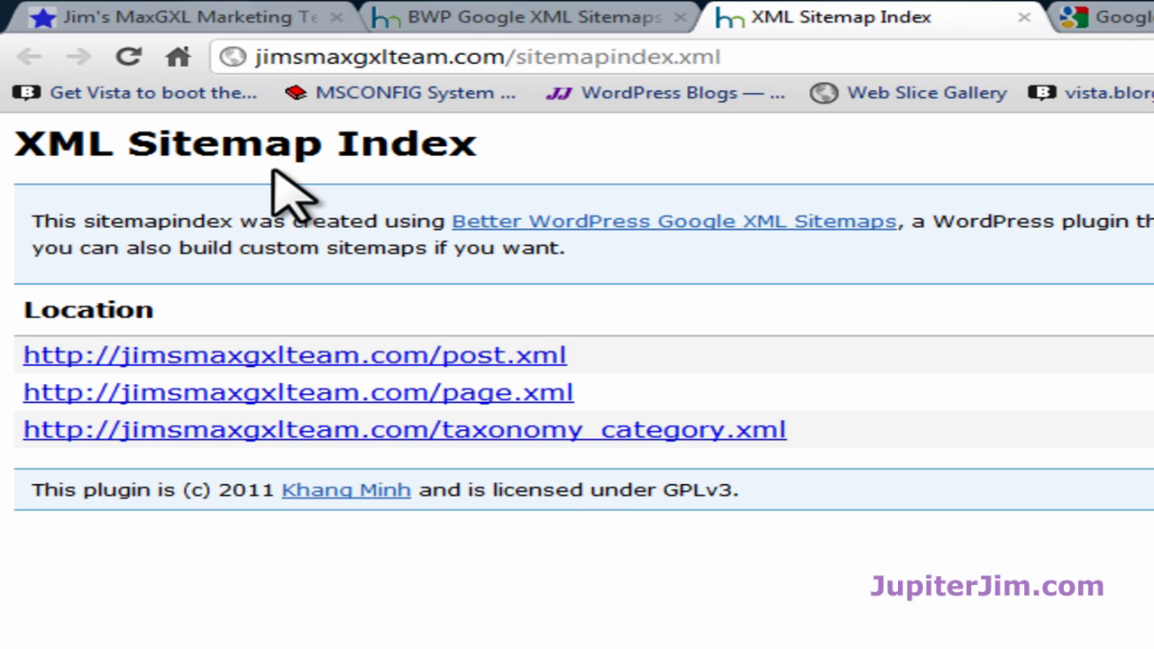
Step: Select the 'sitemapindex.xml' file name at the end of the sitemap index URL
left_click(767, 54)
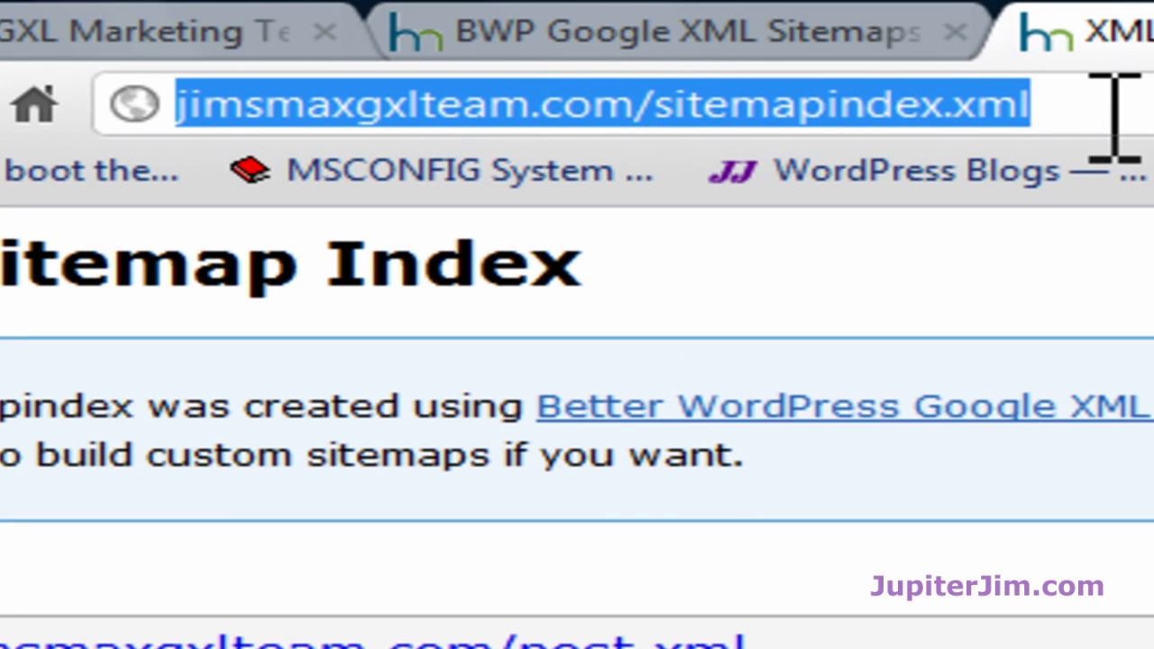
left_click(1120, 105)
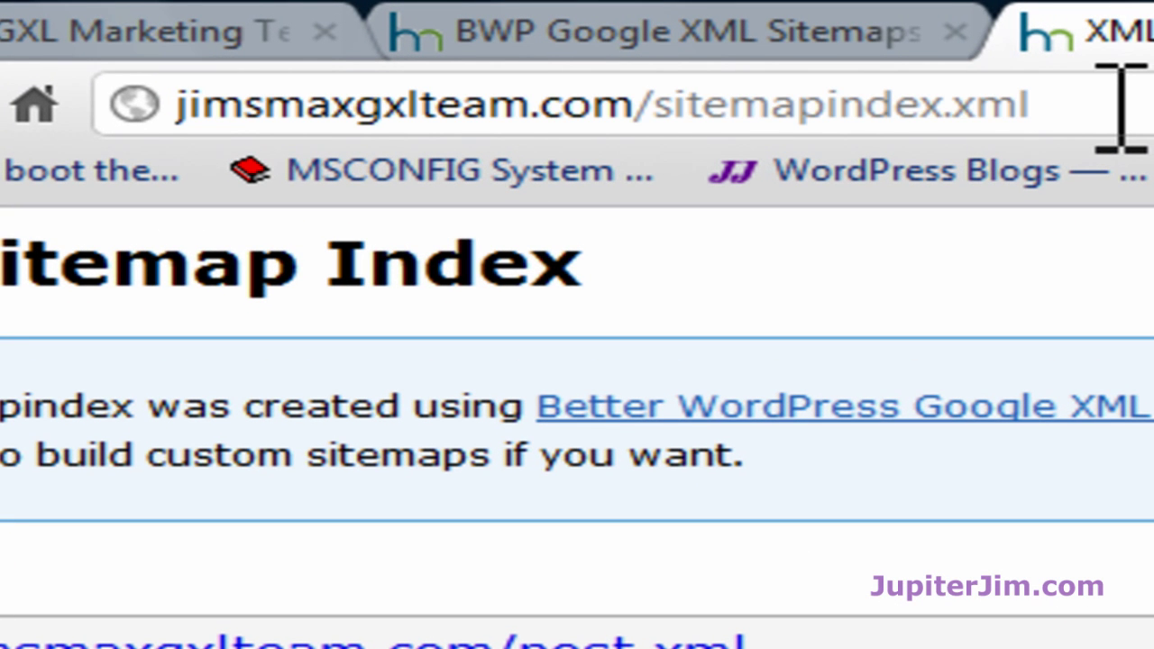
key("ctrl+shift+Left")
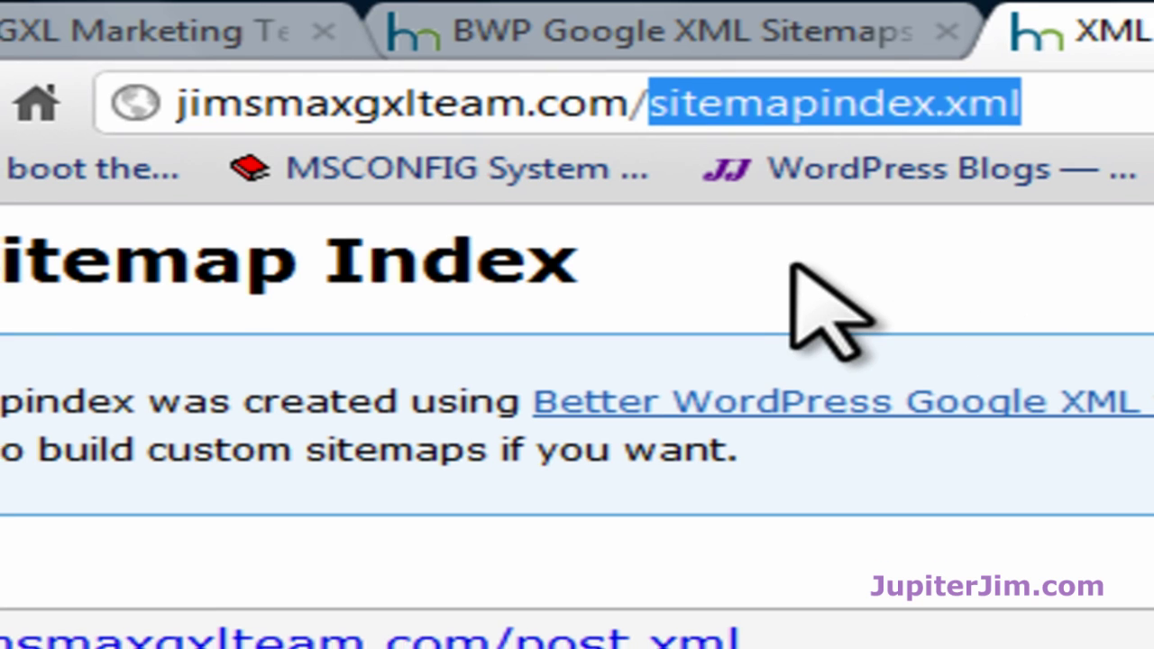
left_click(815, 311)
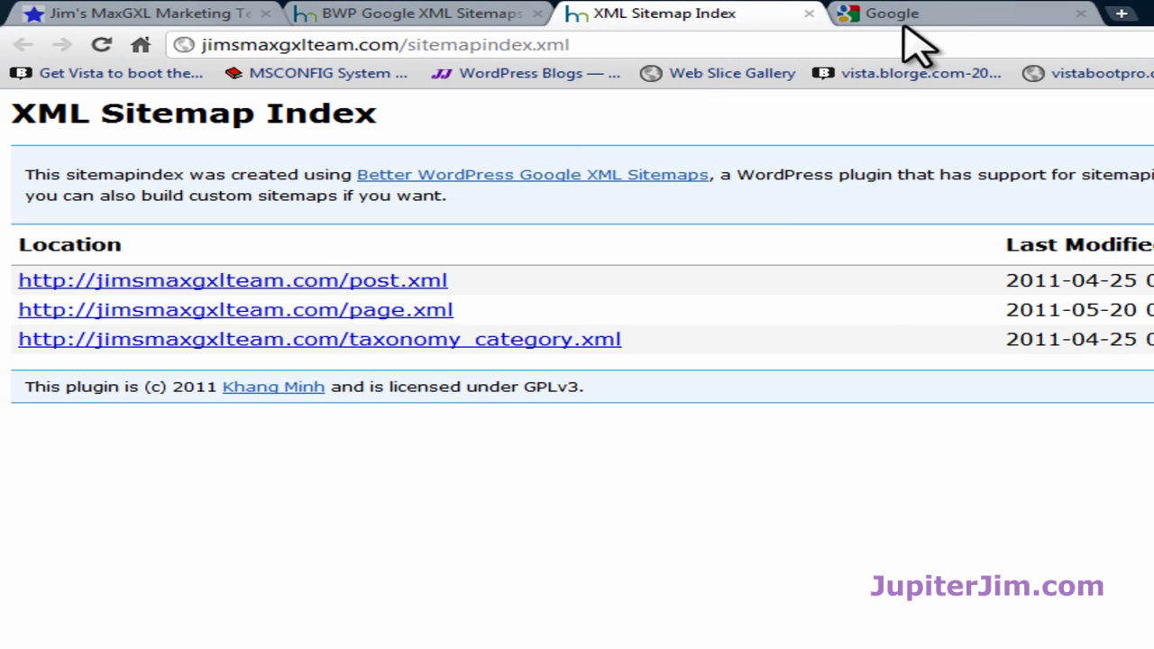
Step: Search Google for 'google webmaster tools' and open the 'Webmaster Tools - Google' result
left_click(941, 20)
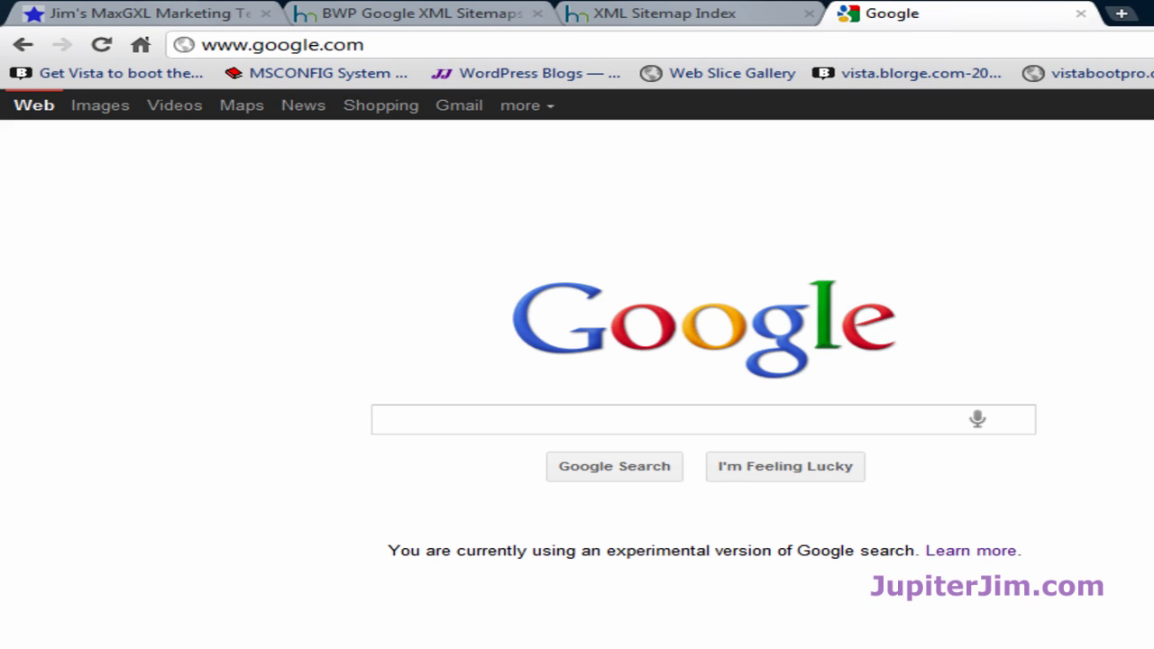
type("google")
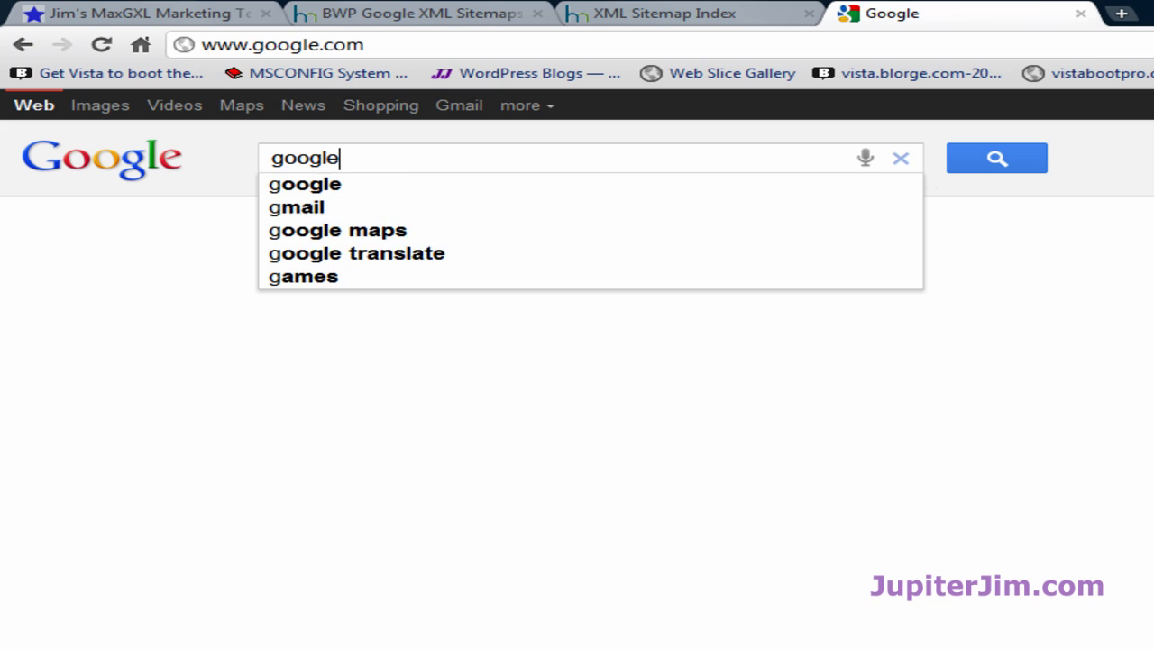
type(" webm")
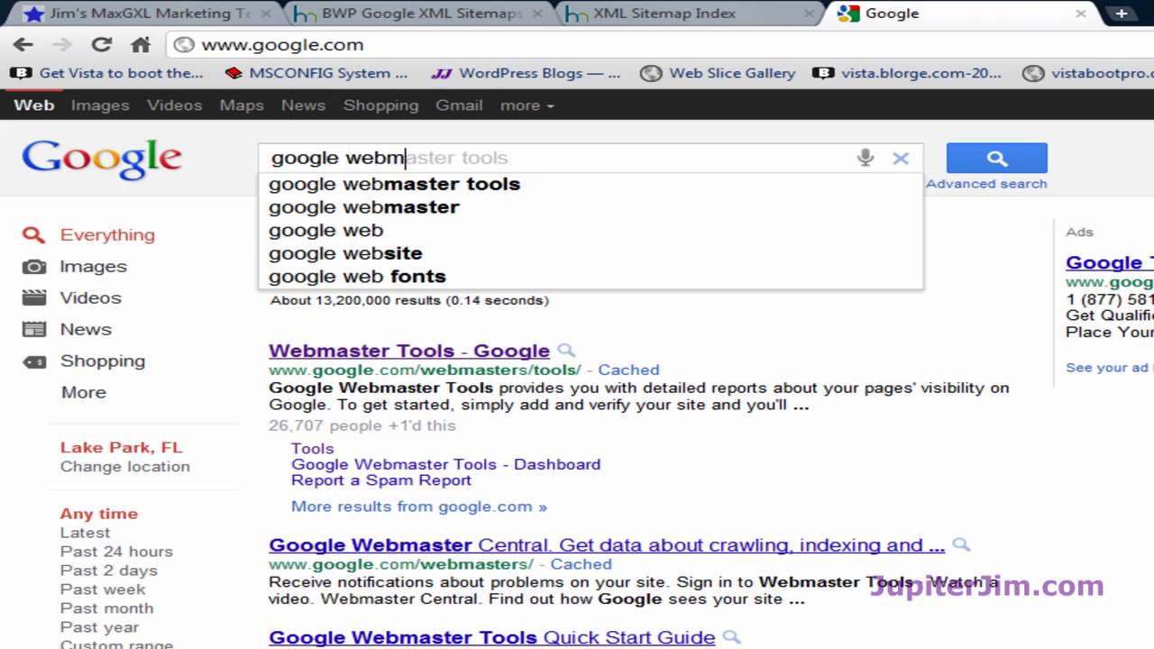
type("a")
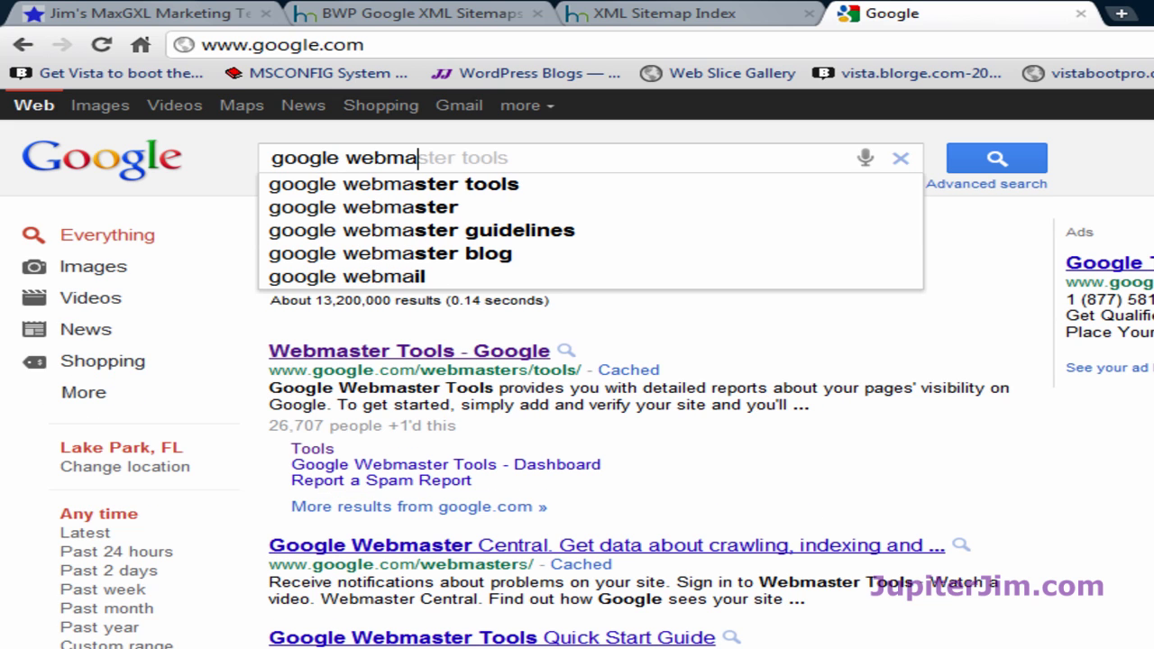
left_click(432, 184)
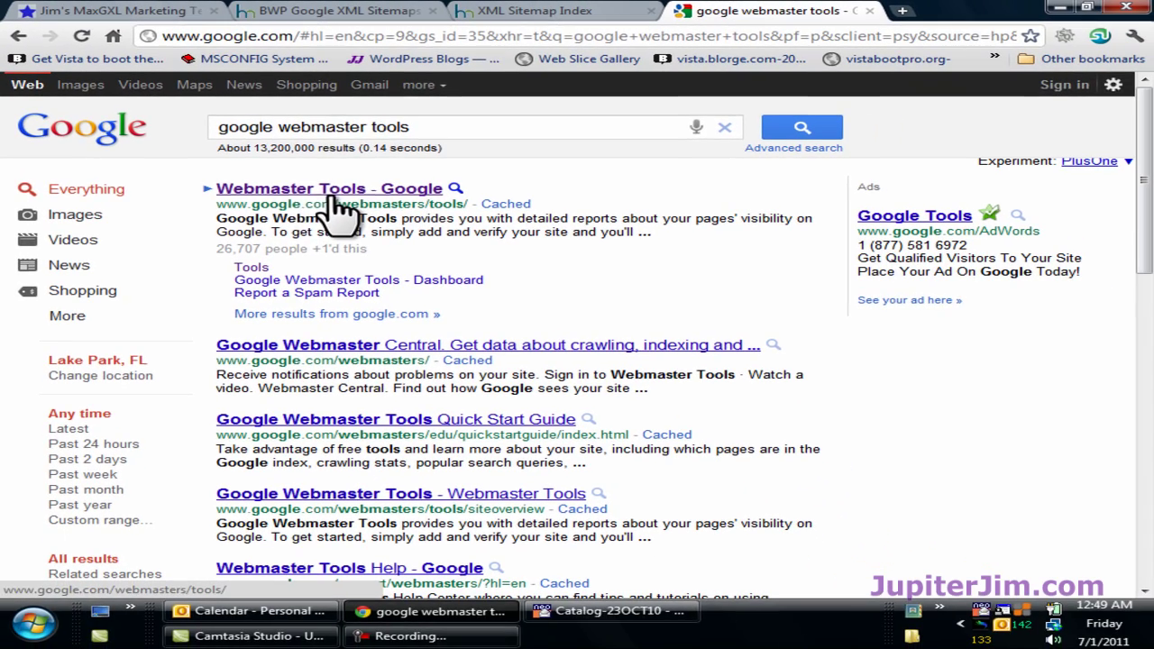
left_click(303, 192)
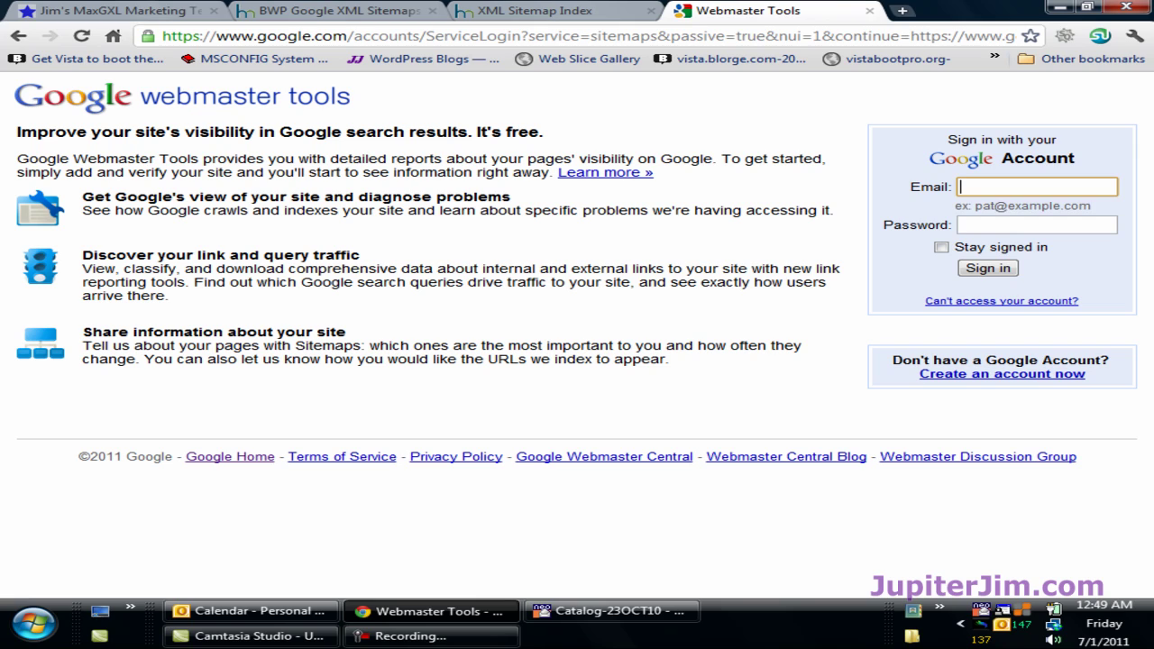
Step: Sign in to Webmaster Tools with the saved account email and the account password
type("mon")
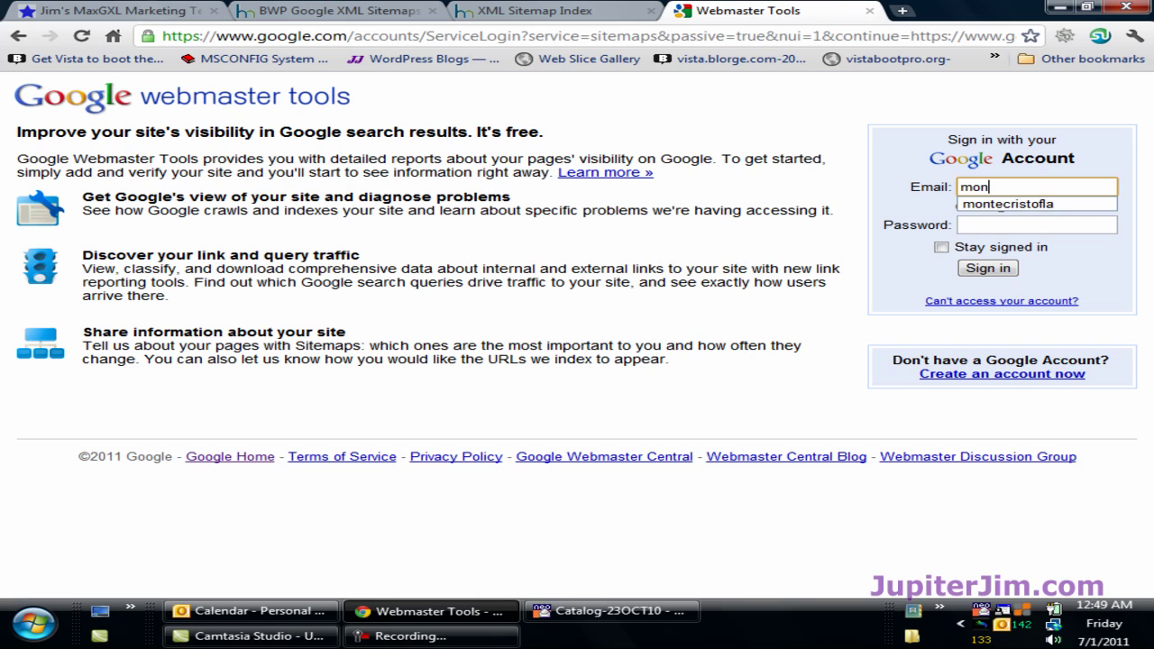
left_click(1056, 209)
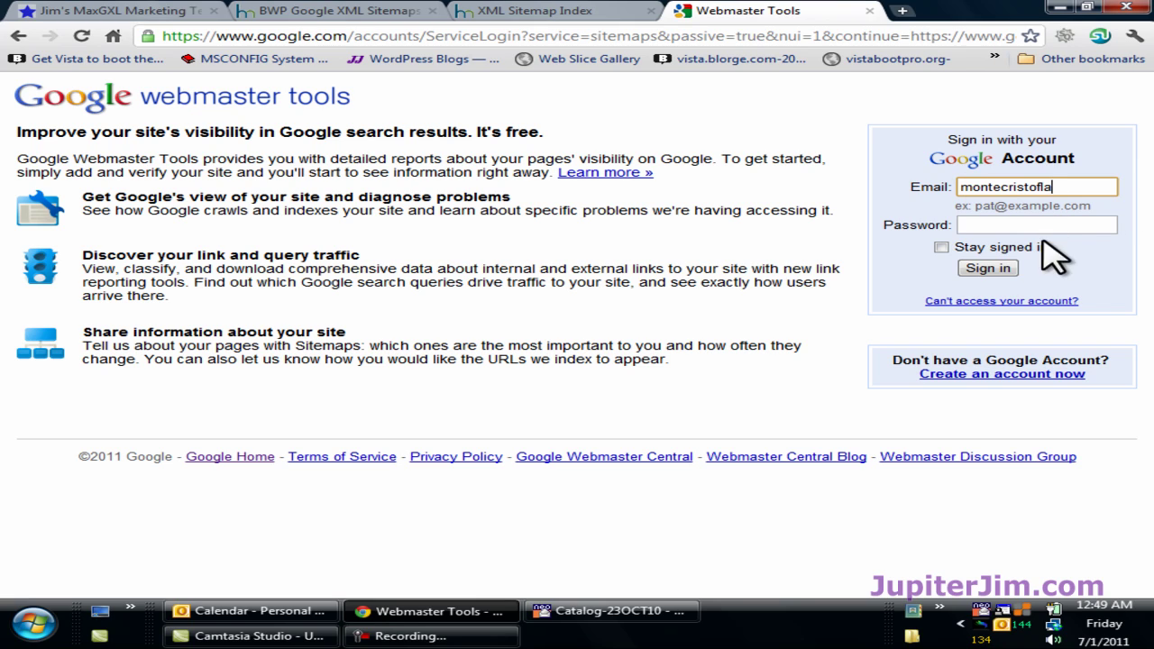
left_click(1030, 227)
type("••••")
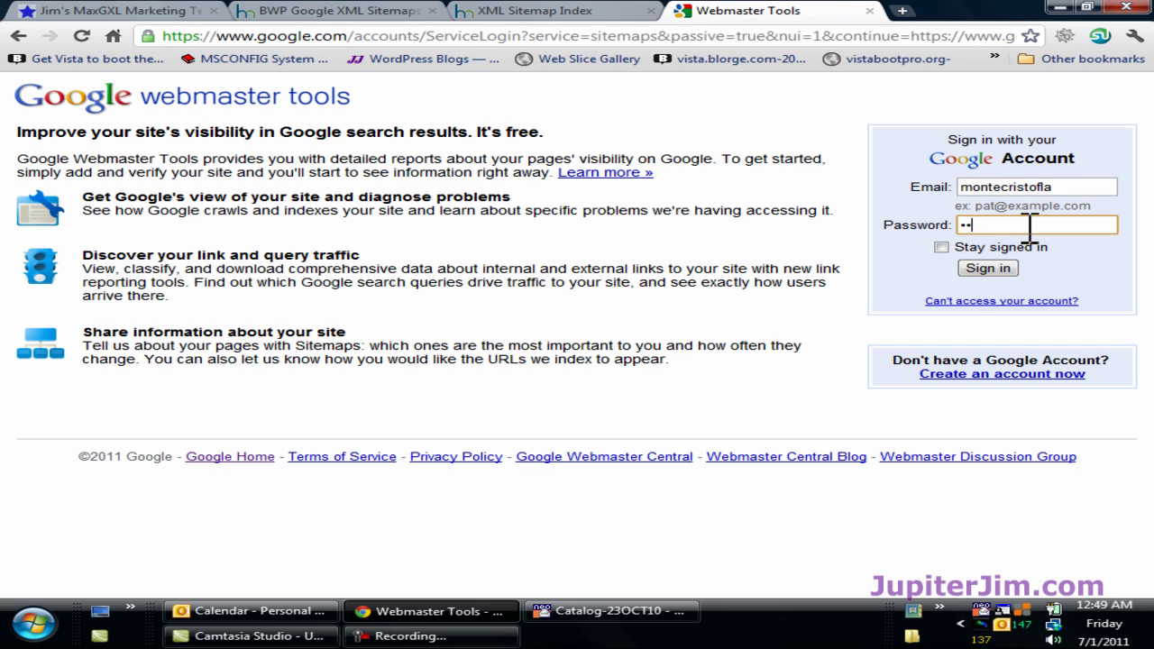
type("••••")
key("Return")
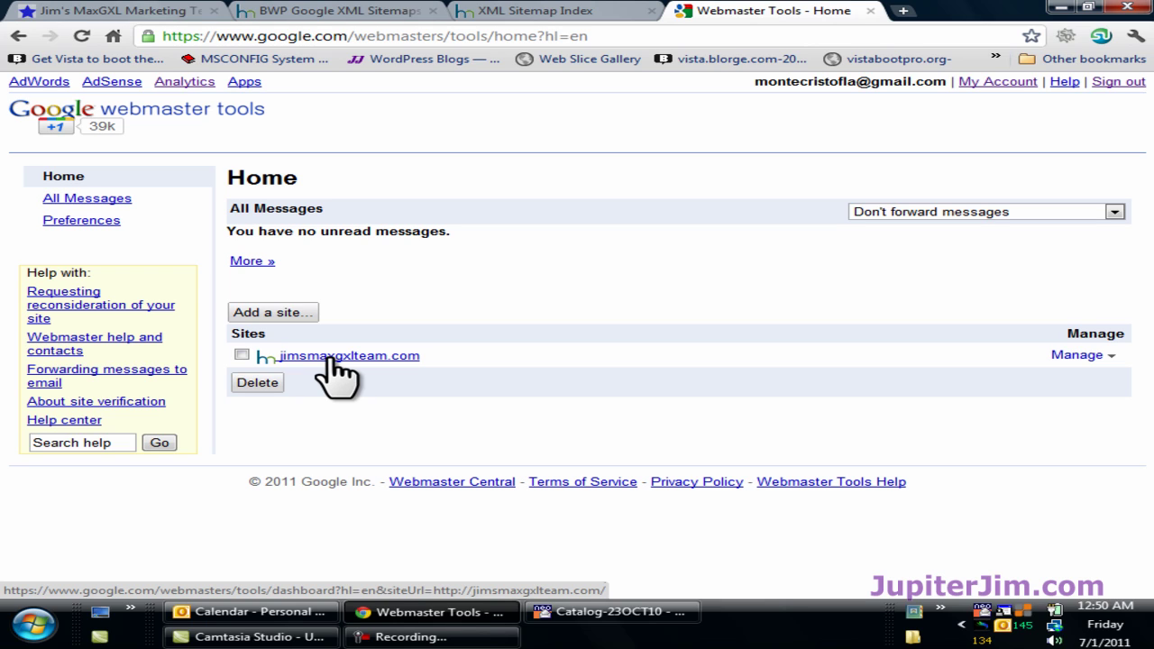
Step: Open jimsmaxgxlteam.com's dashboard, go to Sitemaps, and bring up the Submit a Sitemap form
left_click(330, 357)
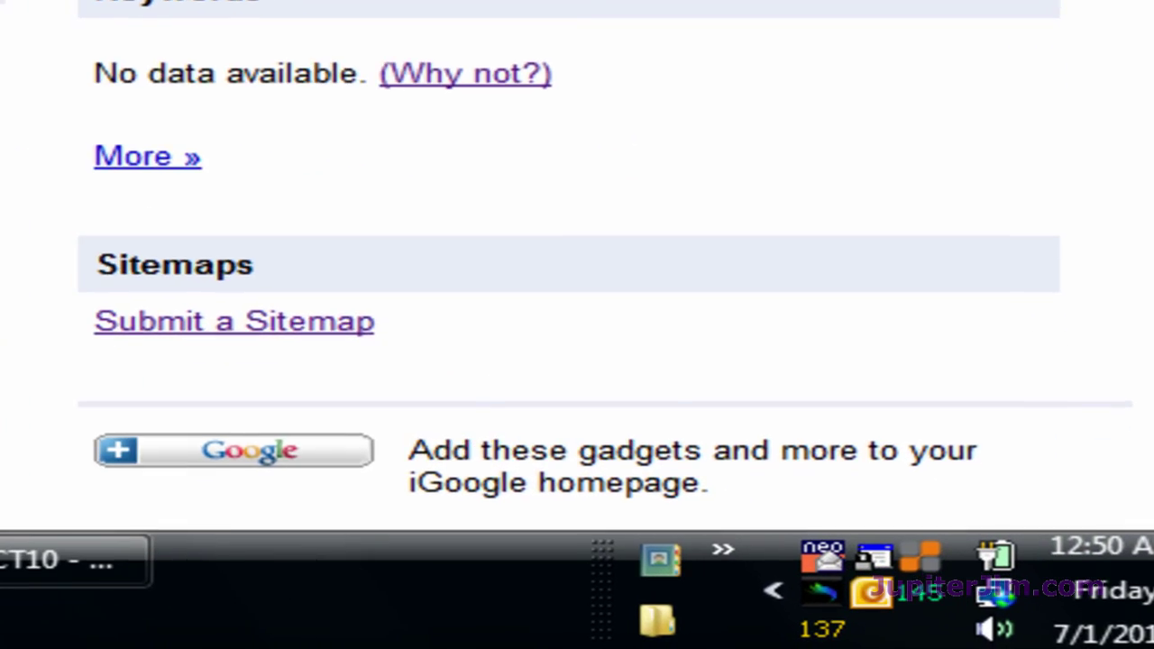
scroll(577, 315, "down", 1)
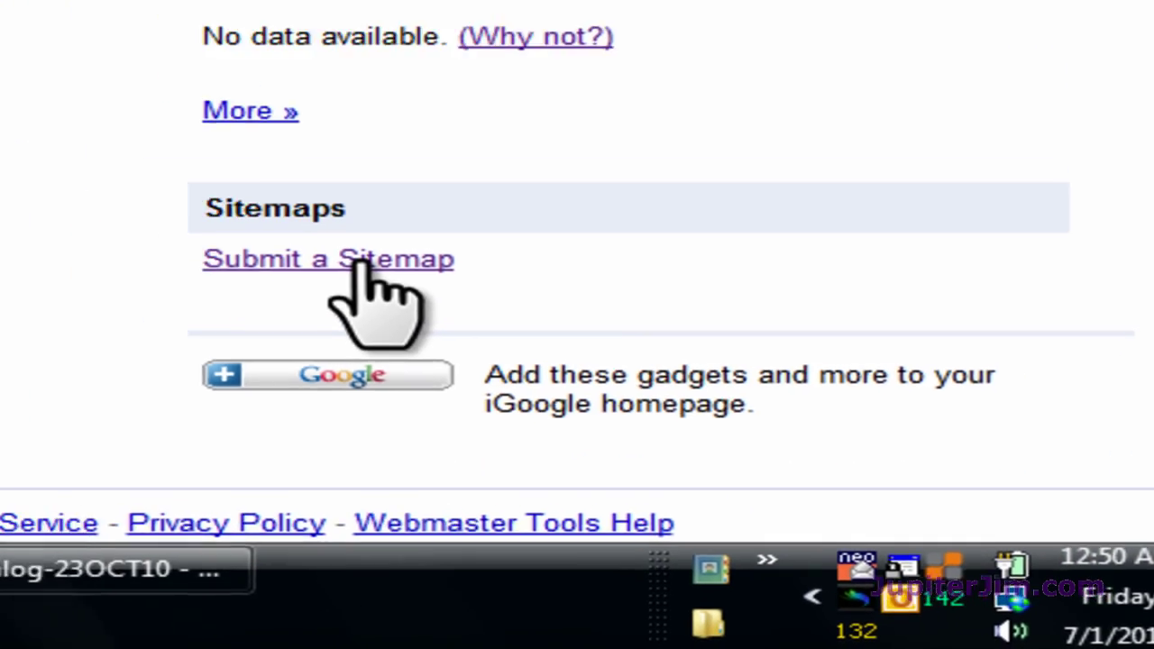
left_click(343, 253)
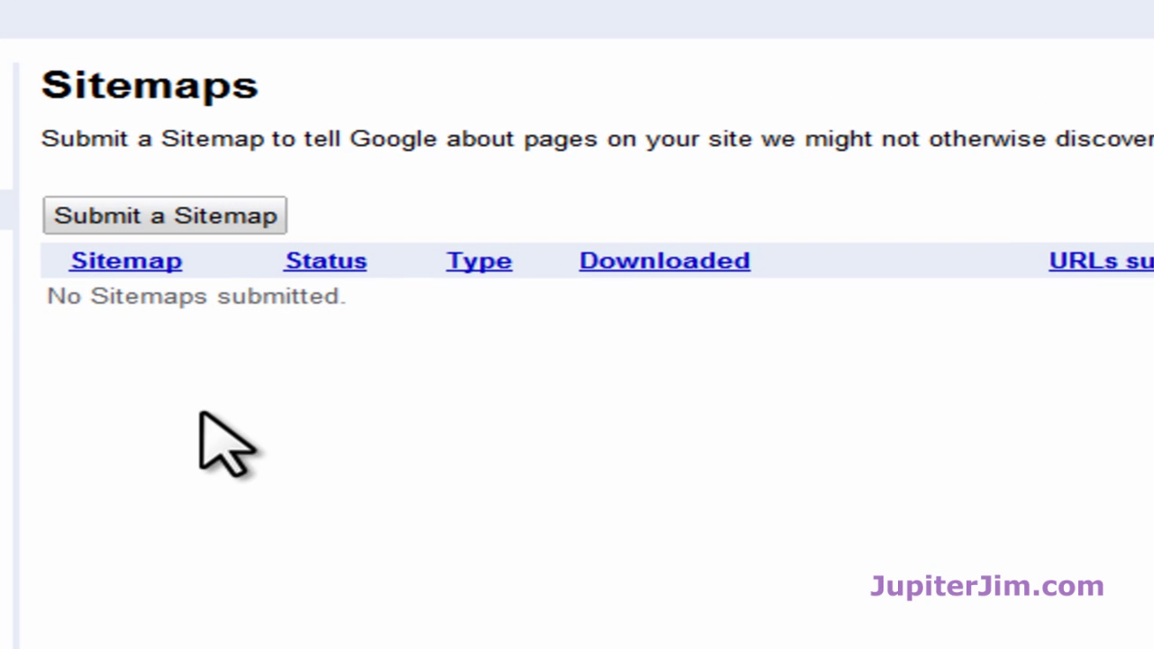
left_click(147, 221)
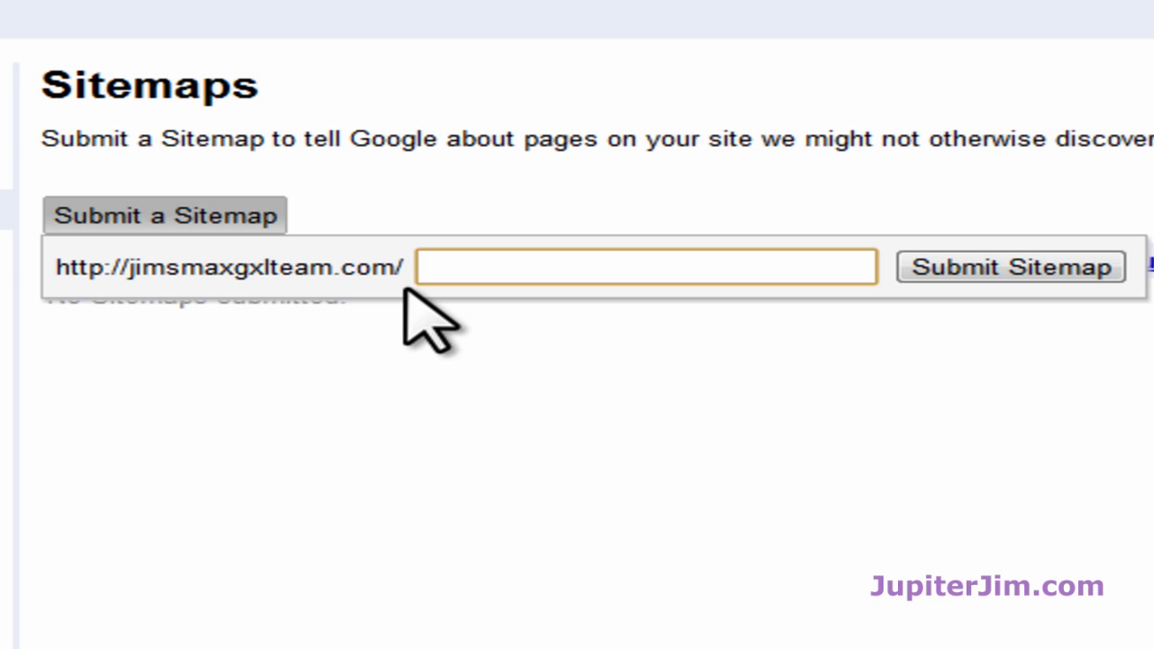
Step: Paste 'sitemapindex.xml' into the Submit a Sitemap field and submit it to Google
type("sitemapindex.xml")
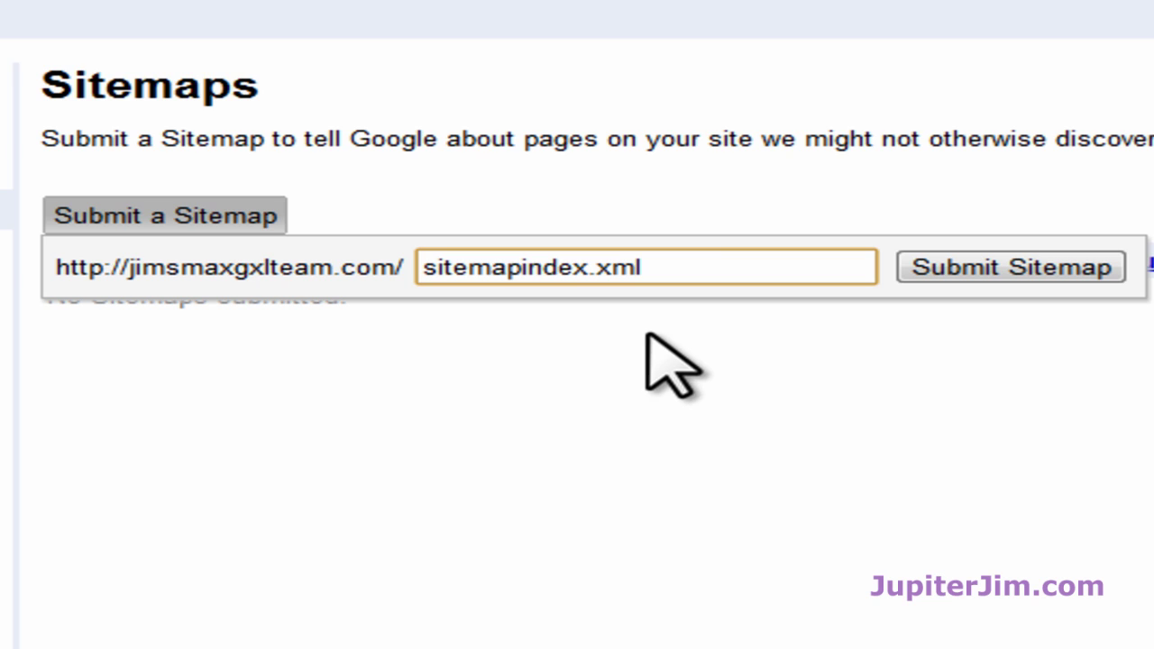
key("Return")
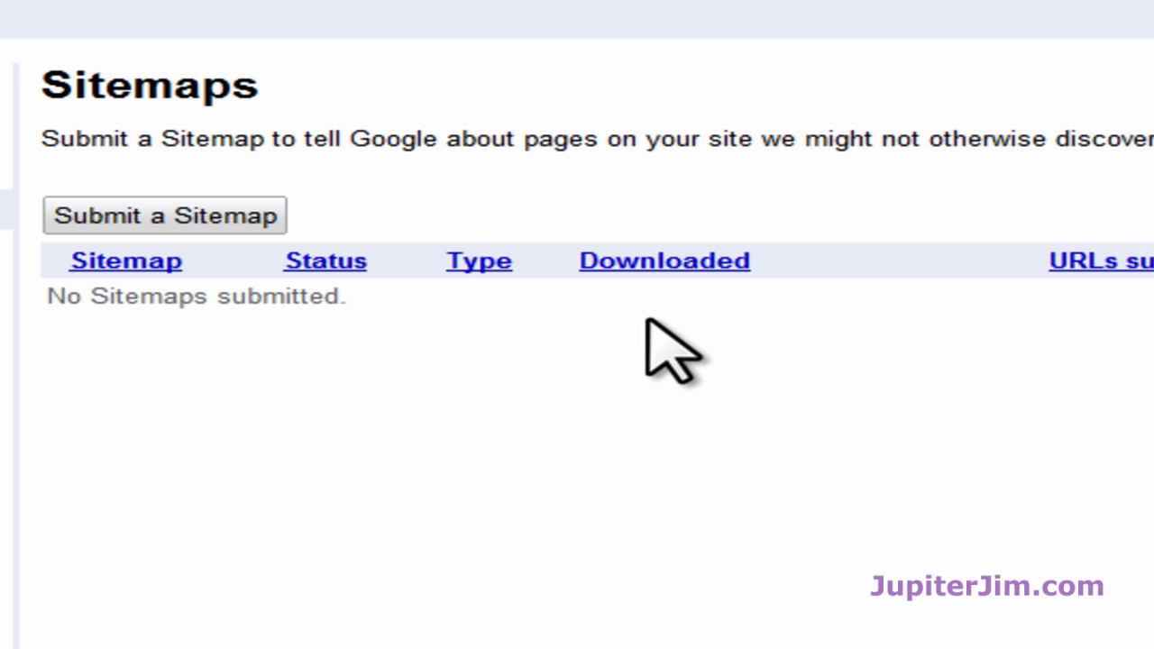
left_click(192, 217)
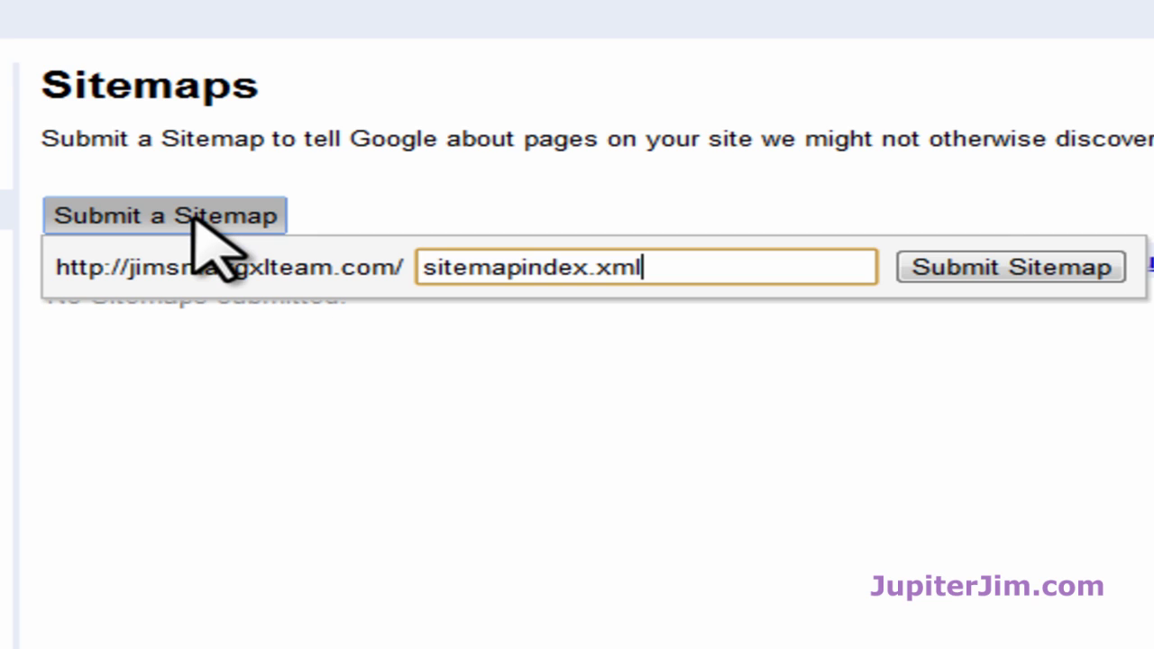
left_click(1014, 271)
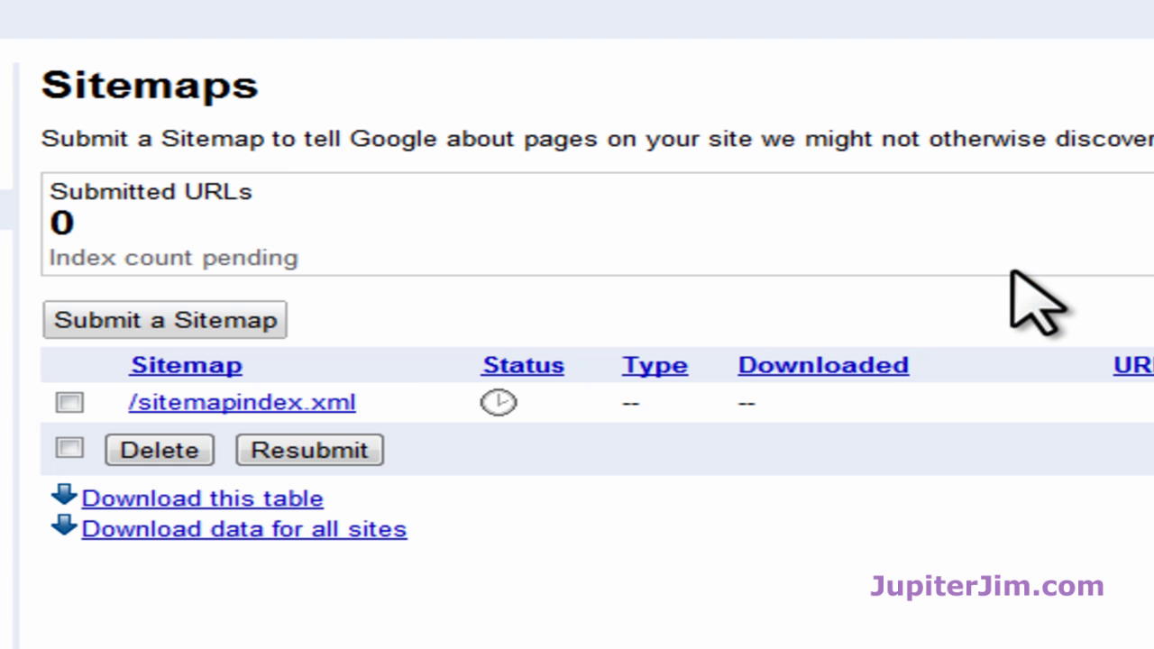